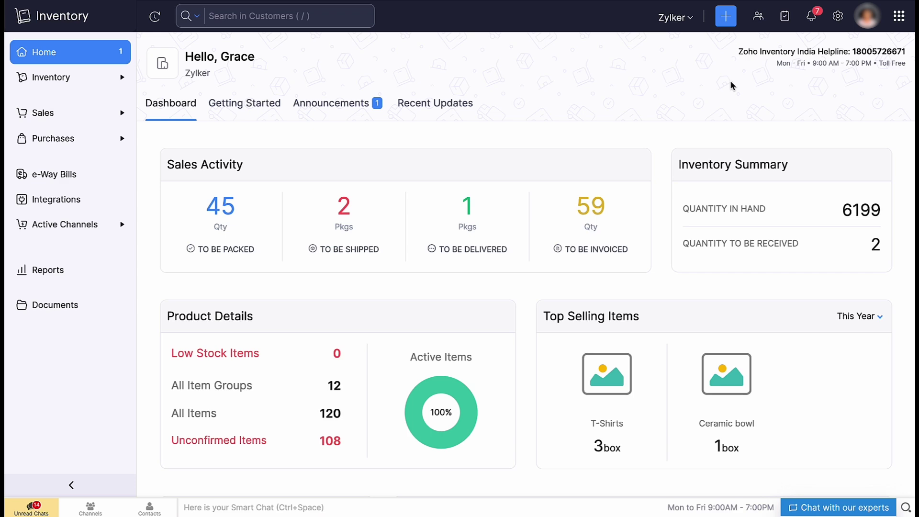
# In Vendor Portal preferences, save the portal name and set the banner 'Welcome to Vendor Portal'.
pyautogui.click(838, 16)
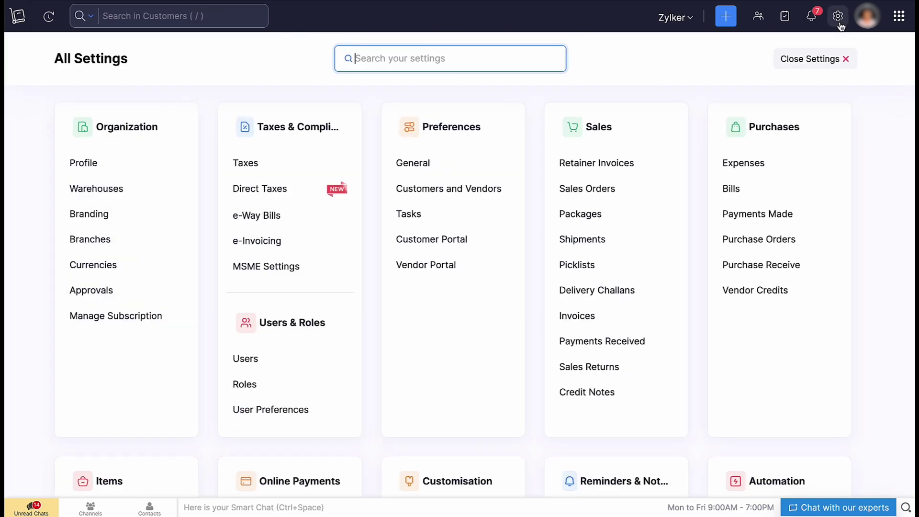
pyautogui.click(484, 266)
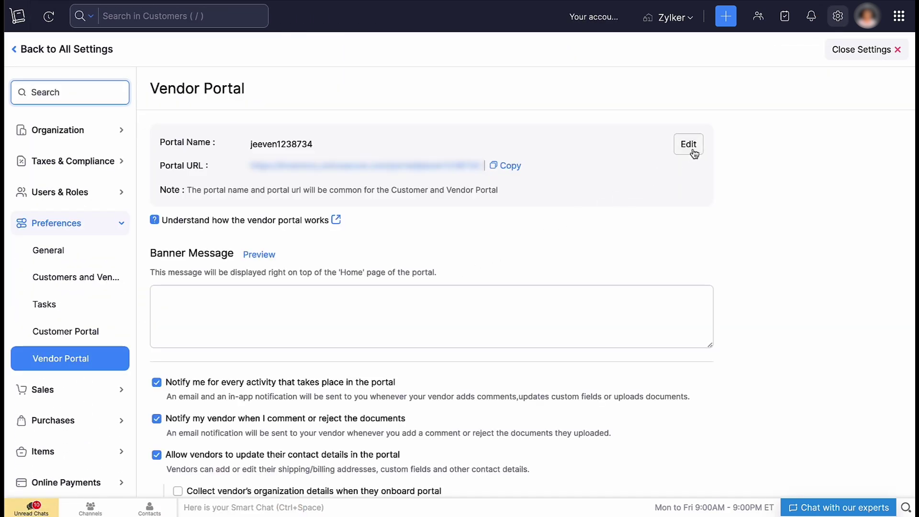
pyautogui.click(689, 146)
pyautogui.click(692, 151)
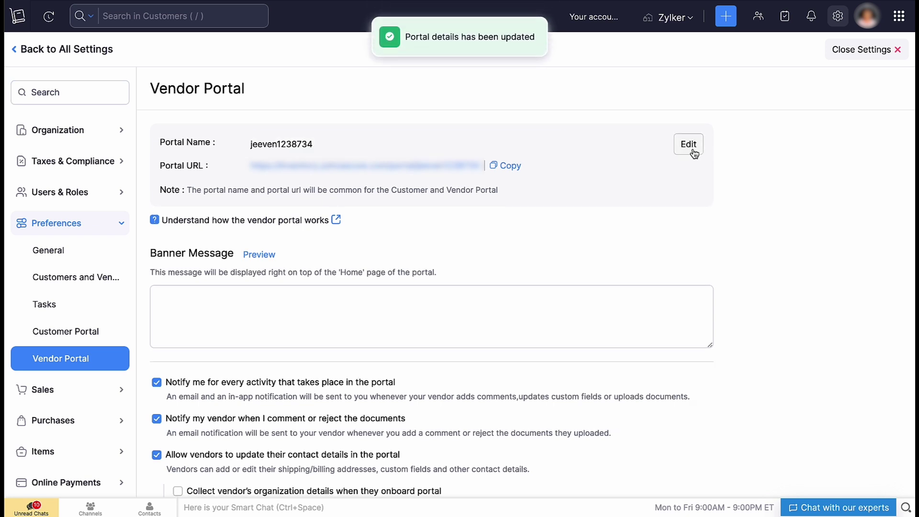
pyautogui.click(375, 324)
pyautogui.write('Welcome to Vendor Portal')
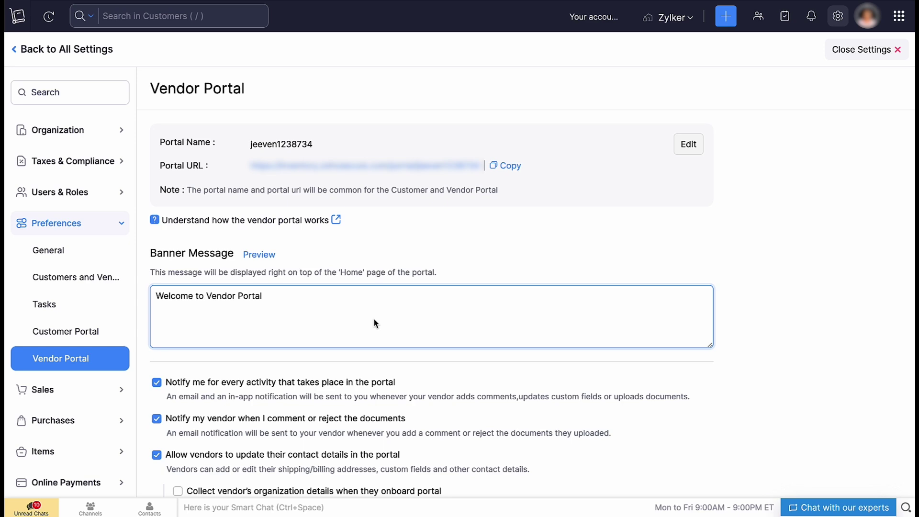
pyautogui.click(263, 263)
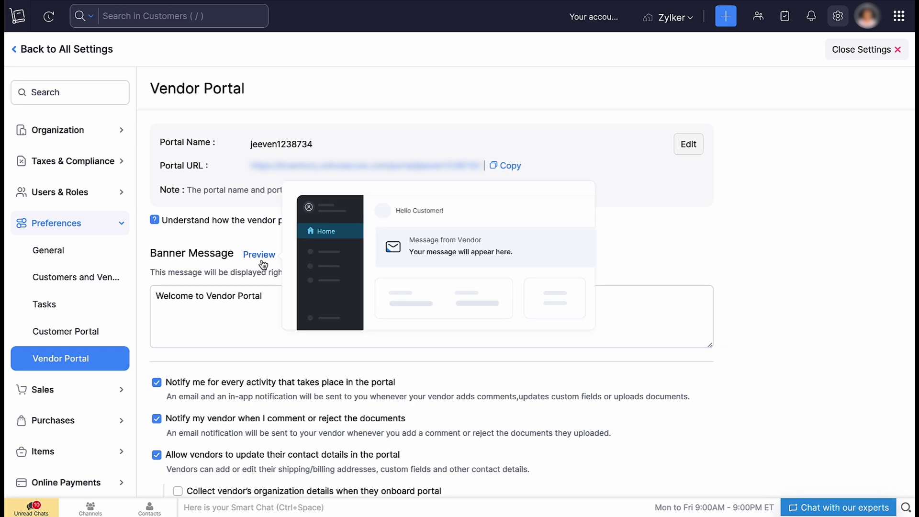
# Enable organisation details, autoscan, stock/price alerts and PO acceptance, then save the settings.
pyautogui.scroll(-6, 260, 263)
pyautogui.click(177, 215)
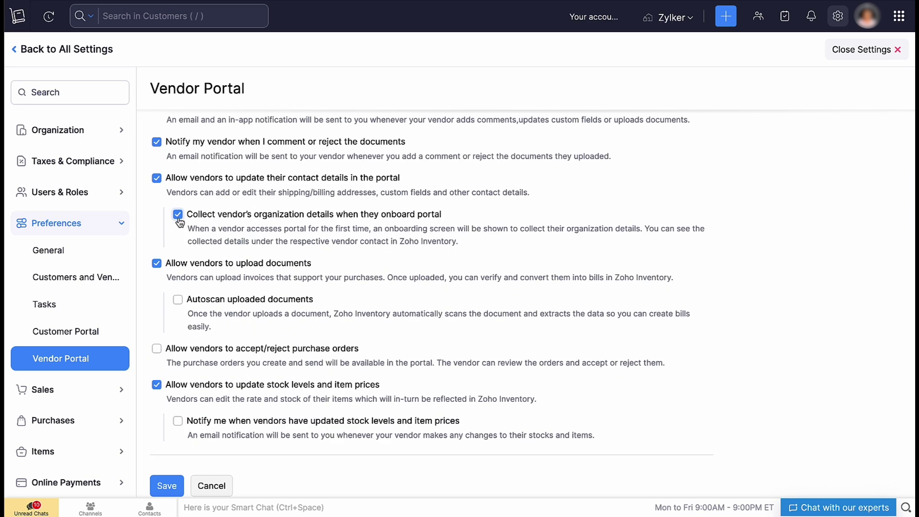
pyautogui.click(178, 300)
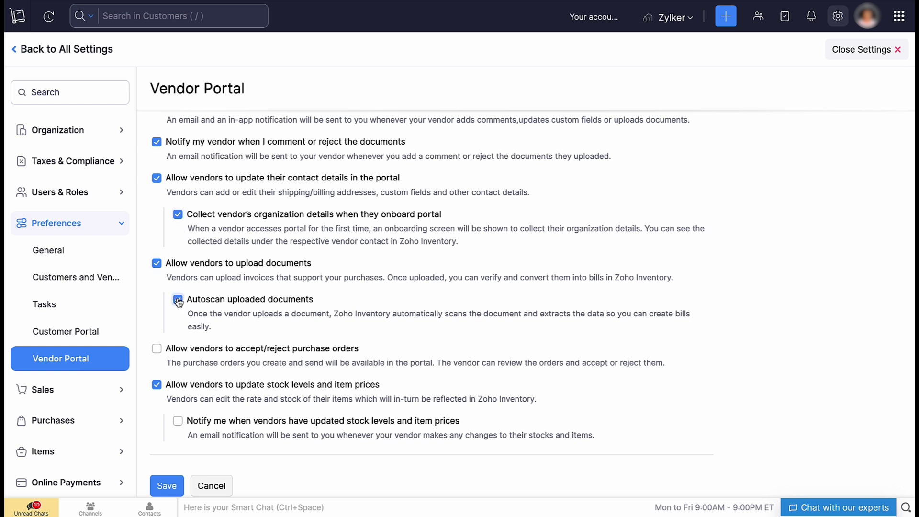
pyautogui.click(178, 422)
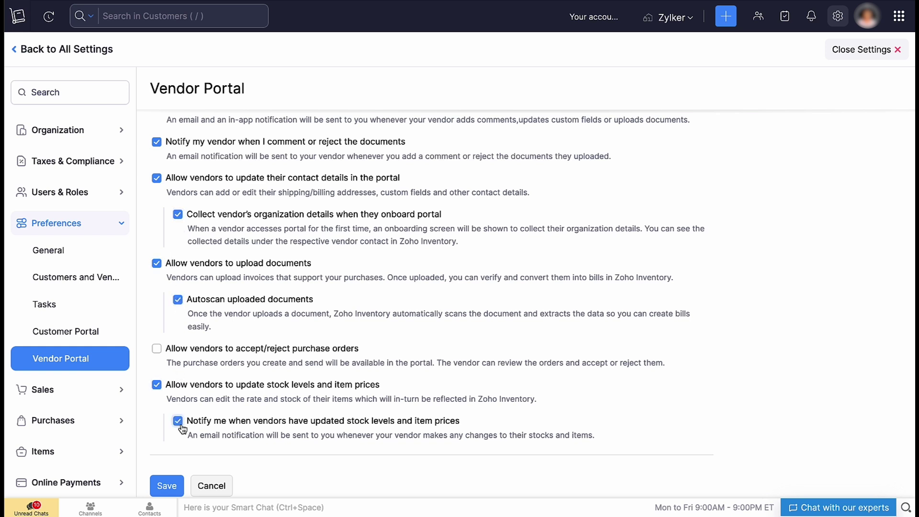
pyautogui.click(156, 349)
pyautogui.click(167, 493)
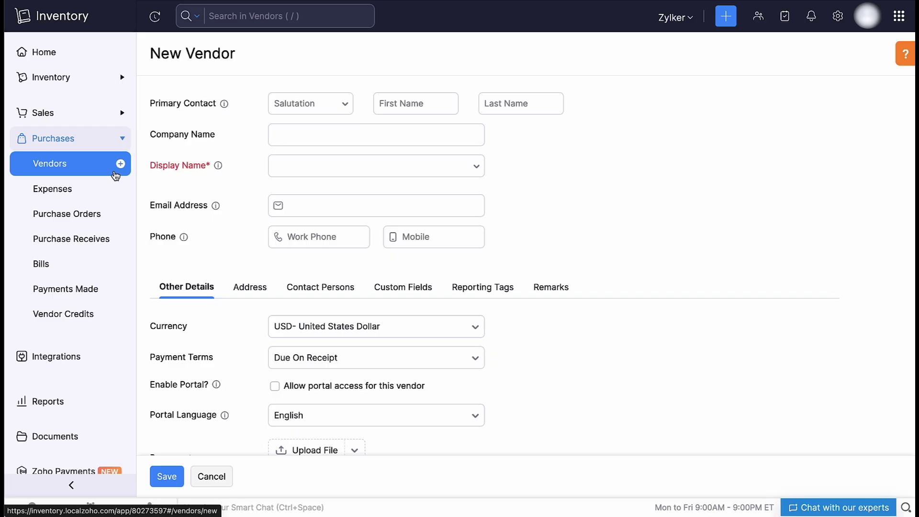
# Enter the vendor's e-mail address, allow portal access and keep English as portal language.
pyautogui.click(318, 201)
pyautogui.write('vendor@zylker.com')
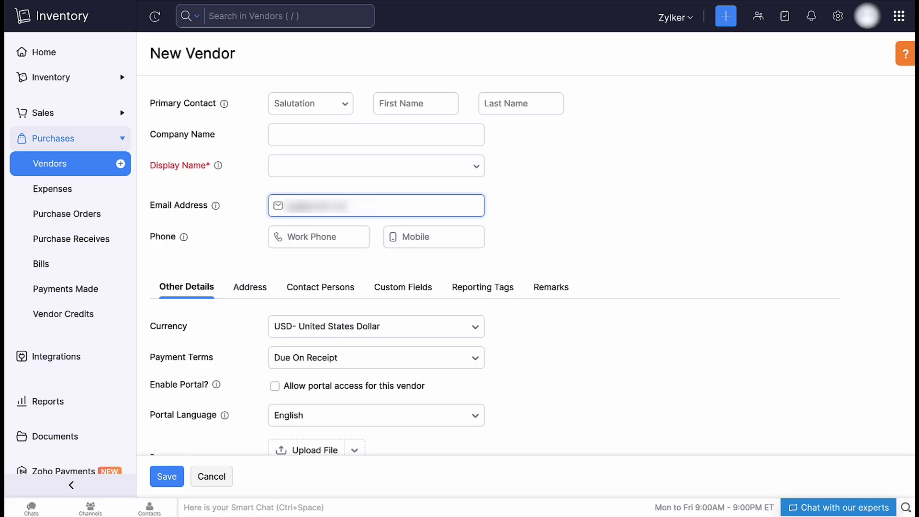
pyautogui.scroll(-3, 332, 208)
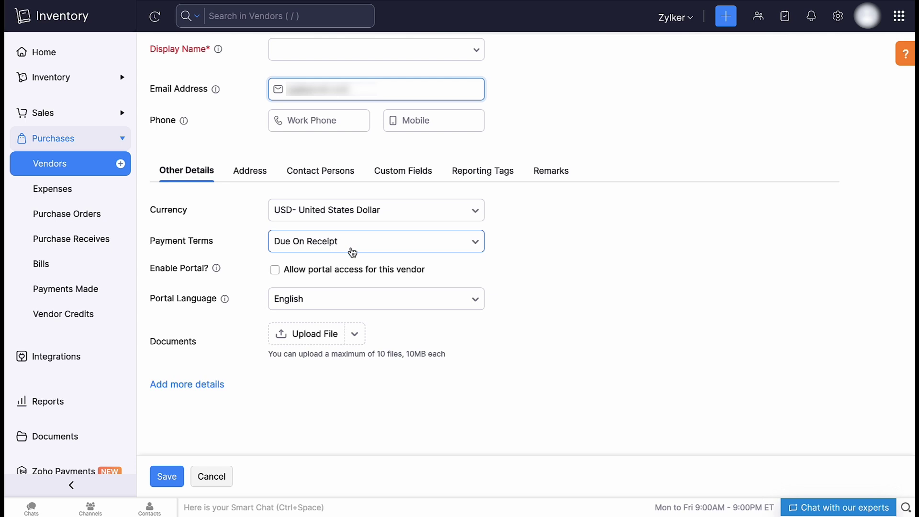
pyautogui.click(365, 271)
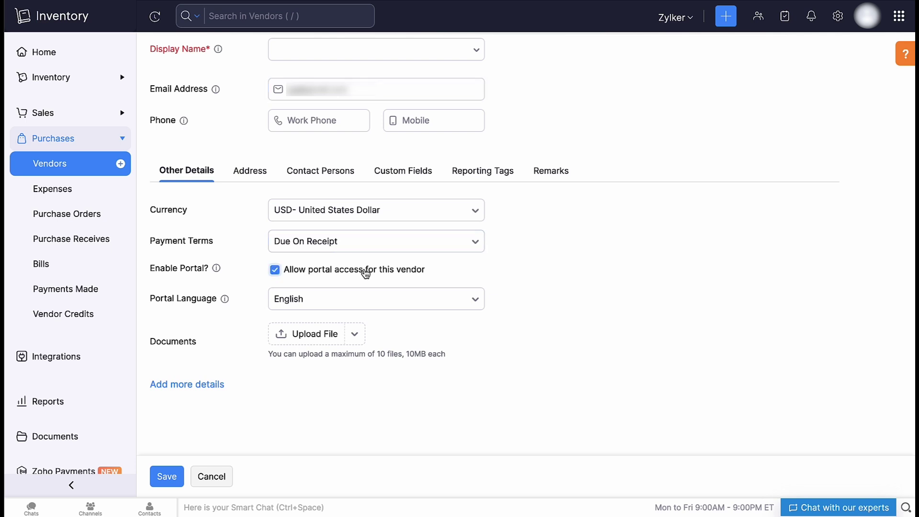
pyautogui.click(355, 296)
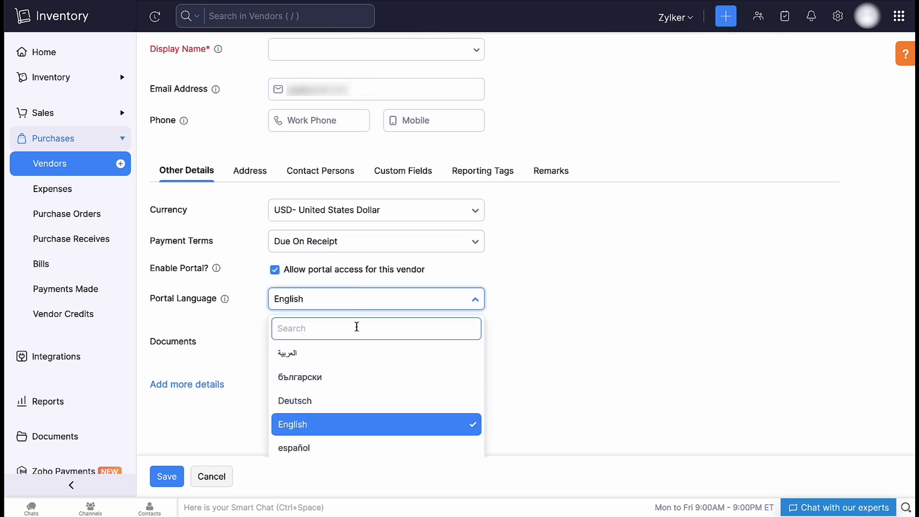
pyautogui.scroll(-1, 369, 414)
pyautogui.click(367, 388)
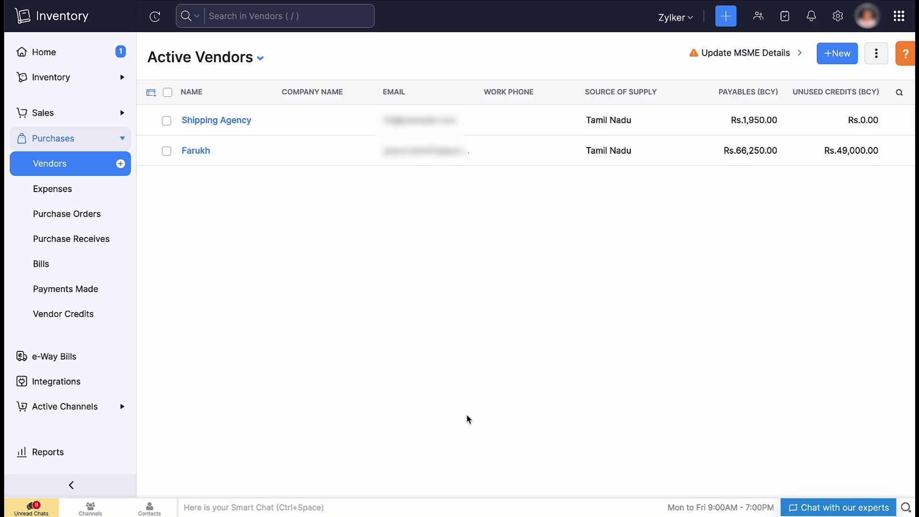
# Grant Shipping Agency's contact portal access via Configure Vendor Portal and save it.
pyautogui.click(468, 126)
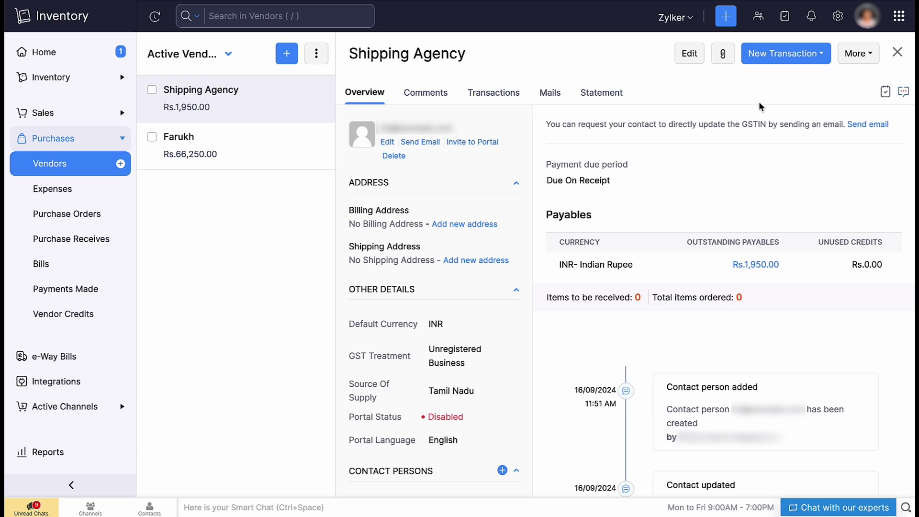
pyautogui.click(859, 55)
pyautogui.click(837, 86)
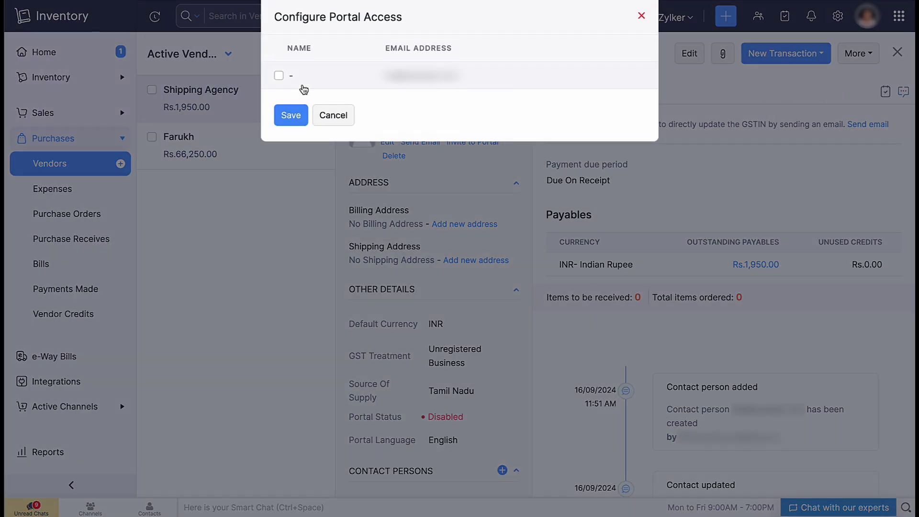
pyautogui.click(282, 79)
pyautogui.click(290, 115)
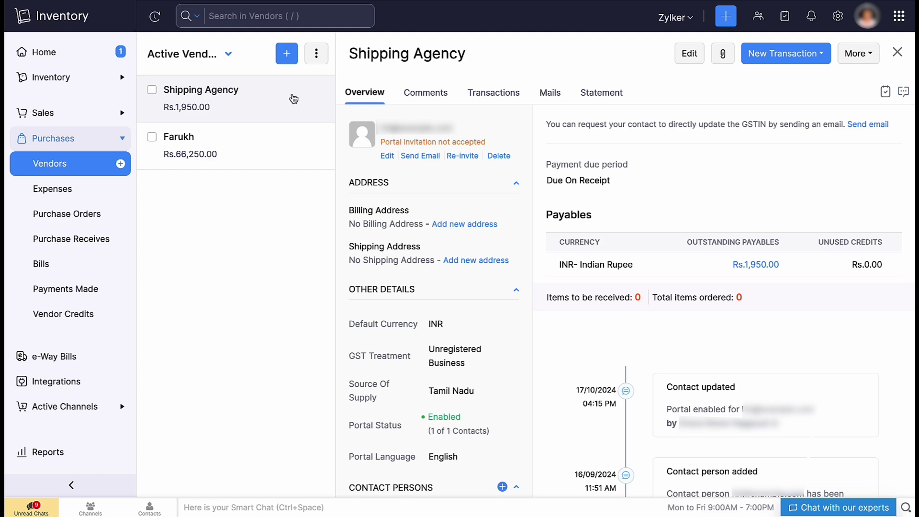
pyautogui.scroll(-2, 453, 300)
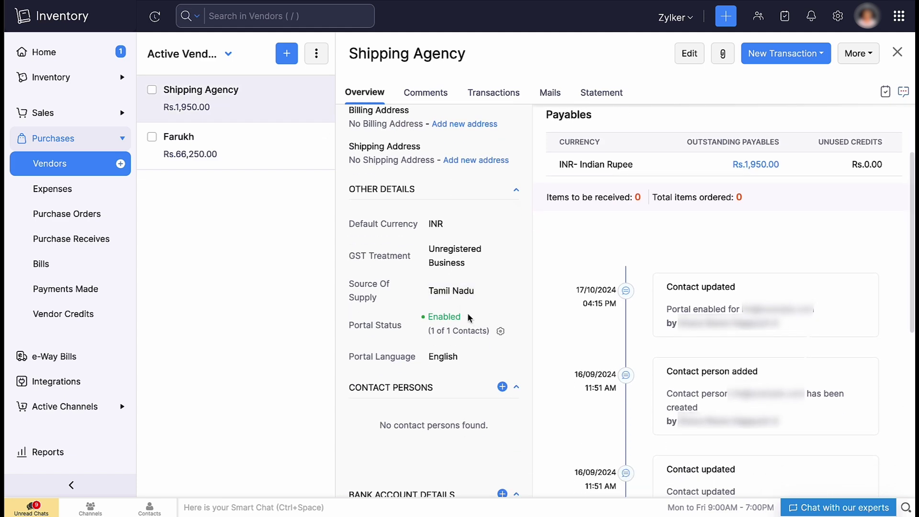
pyautogui.click(500, 331)
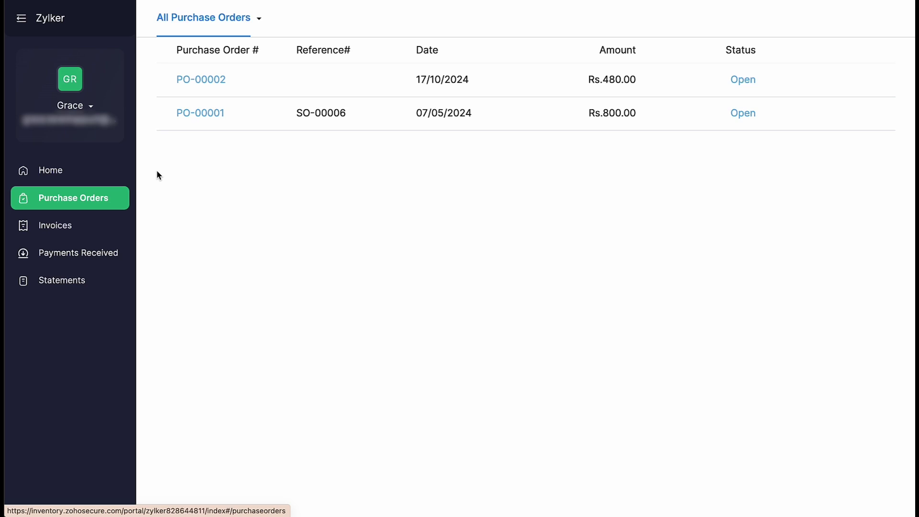
# Open purchase order PO-00002 to accept it, then bring up the purchase order views.
pyautogui.click(280, 79)
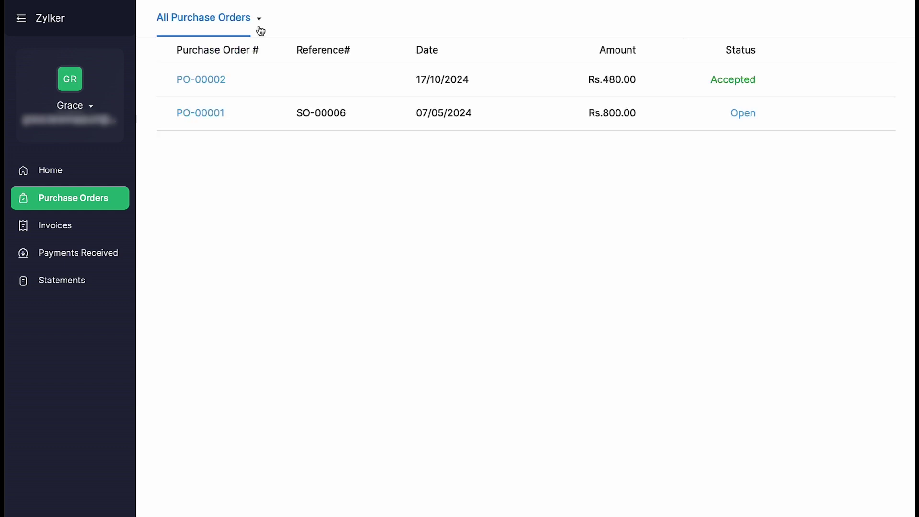
pyautogui.click(259, 19)
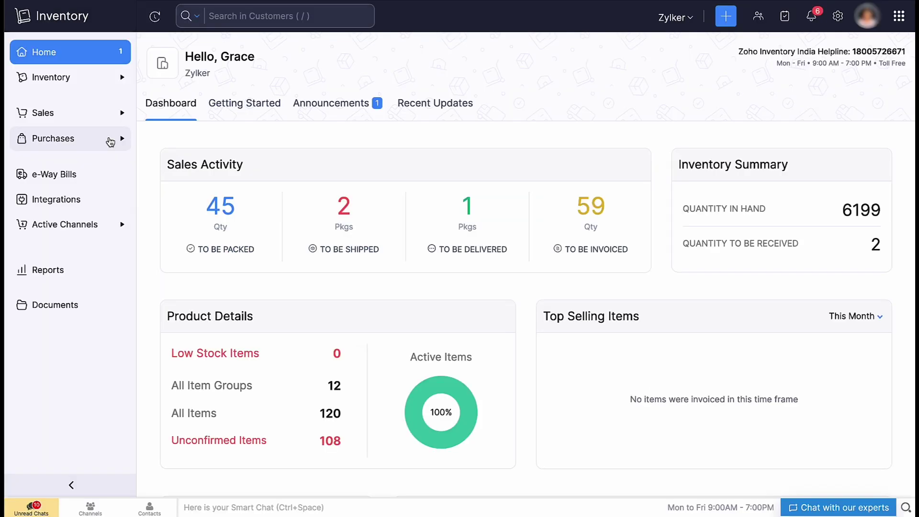
# Convert the uploaded $1,699.48 invoice under Bills > Uploaded Documents into a bill saved as Open.
pyautogui.click(110, 142)
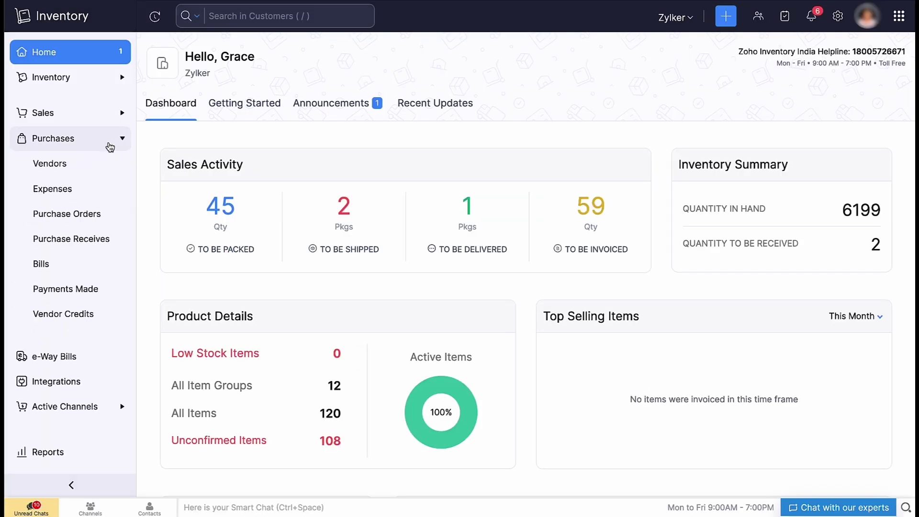
pyautogui.click(97, 265)
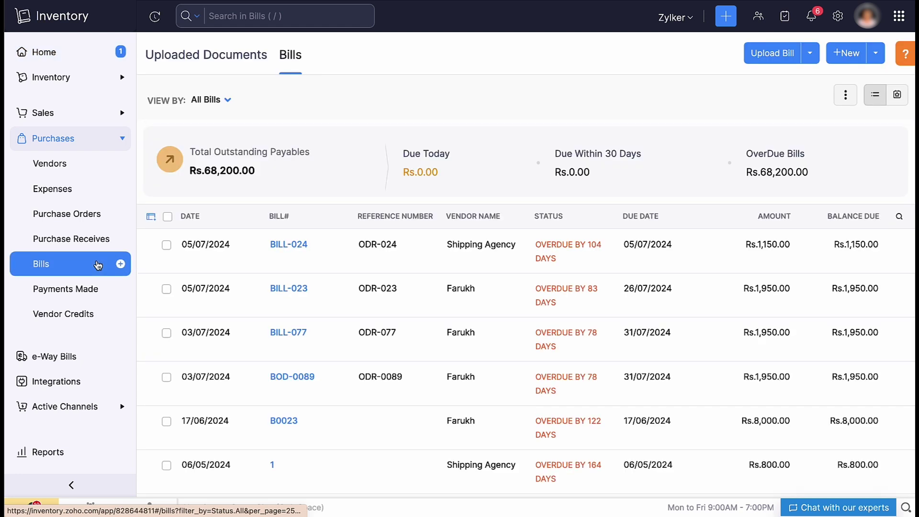
pyautogui.click(237, 72)
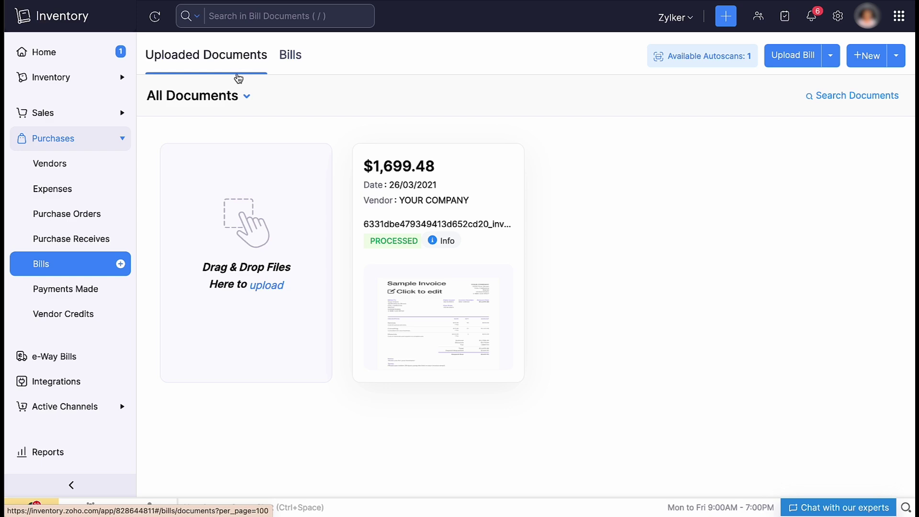
pyautogui.moveTo(387, 181)
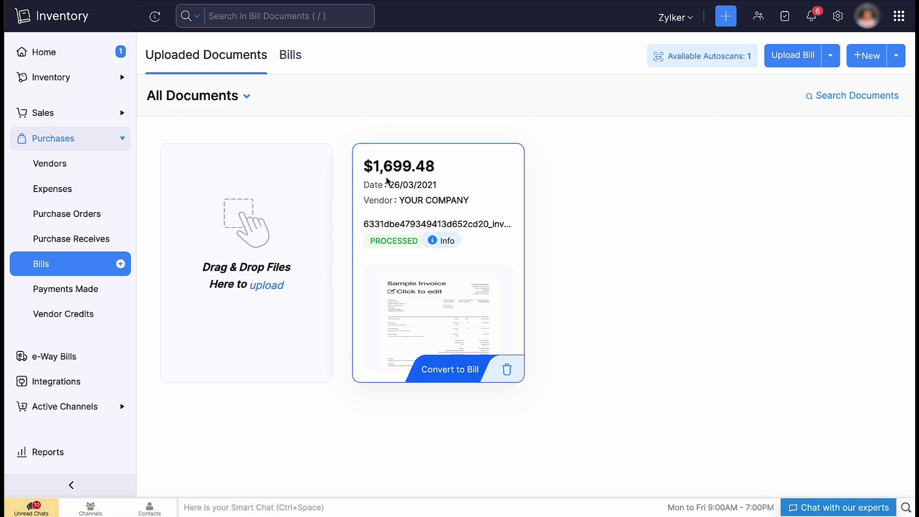
pyautogui.click(458, 367)
pyautogui.scroll(-6, 459, 369)
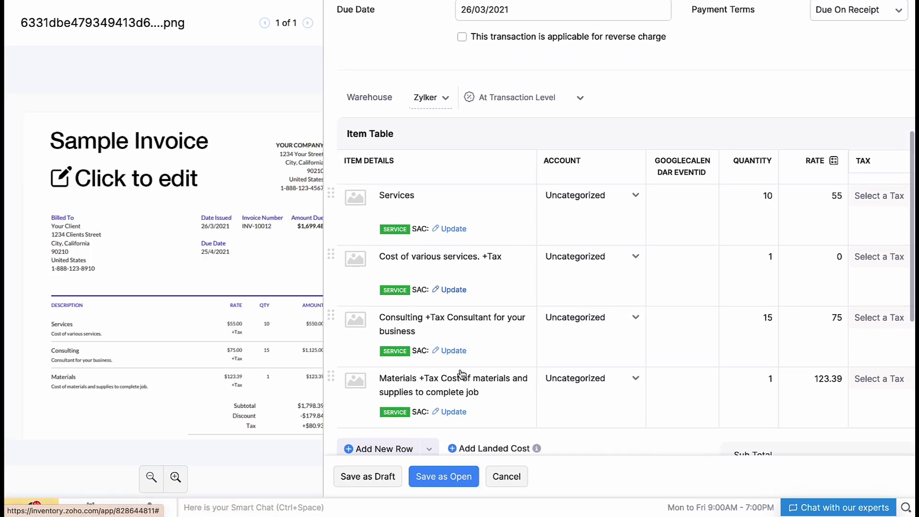
pyautogui.click(443, 476)
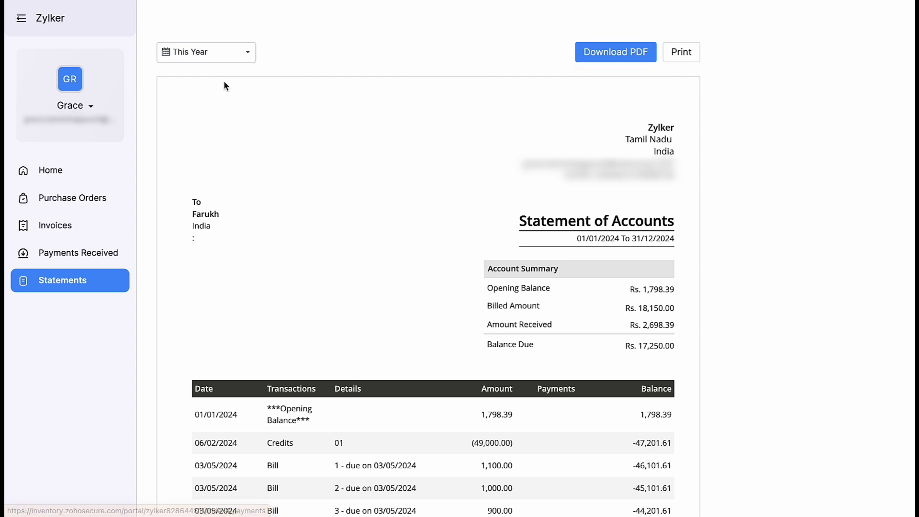
# Keep the statement of accounts date range set to This Year.
pyautogui.click(239, 60)
pyautogui.click(295, 56)
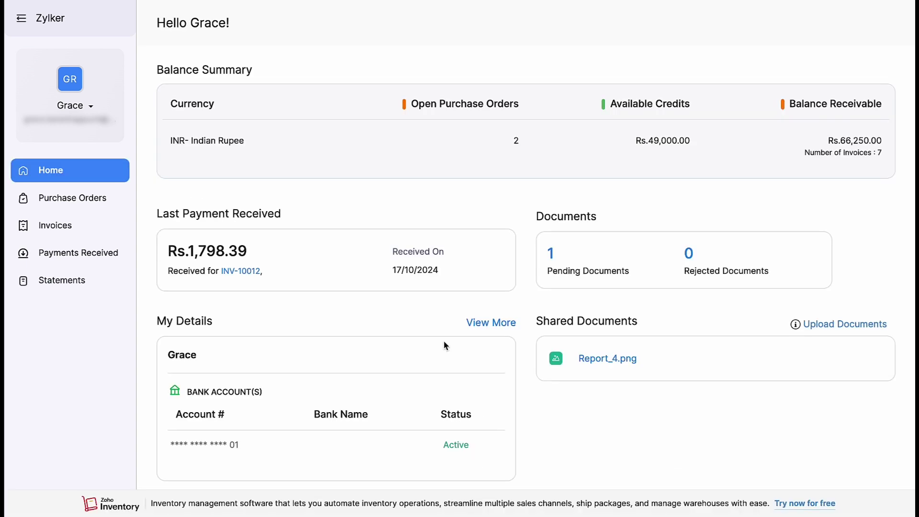
# View the vendor's full details, then open the profile menu with password change and log-out.
pyautogui.click(475, 325)
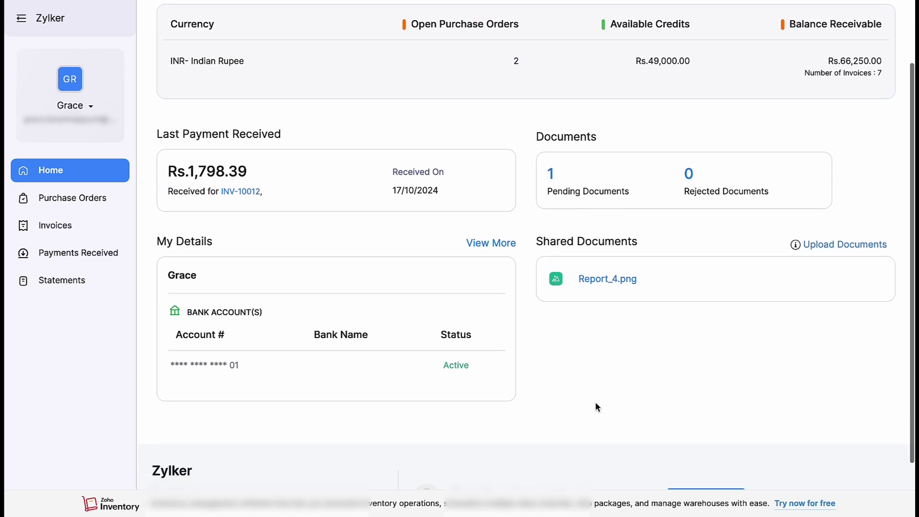
pyautogui.scroll(-1, 595, 401)
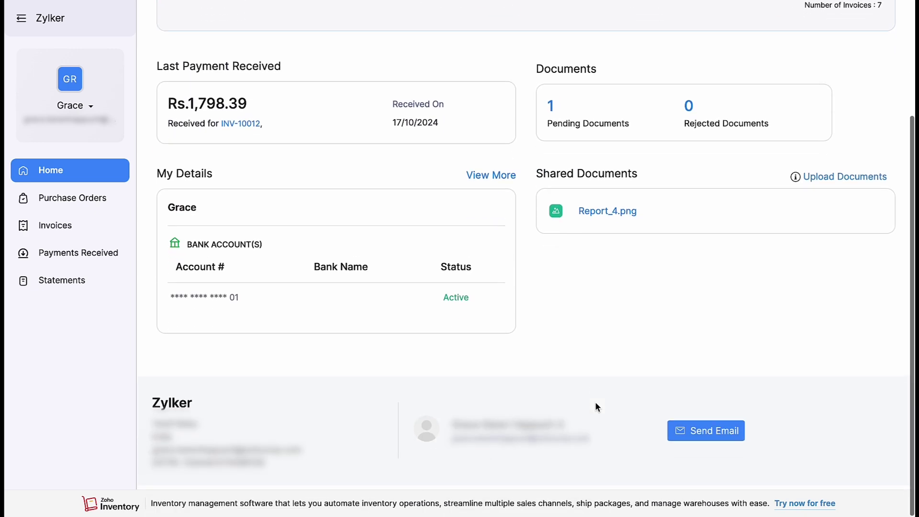
pyautogui.scroll(3, 686, 448)
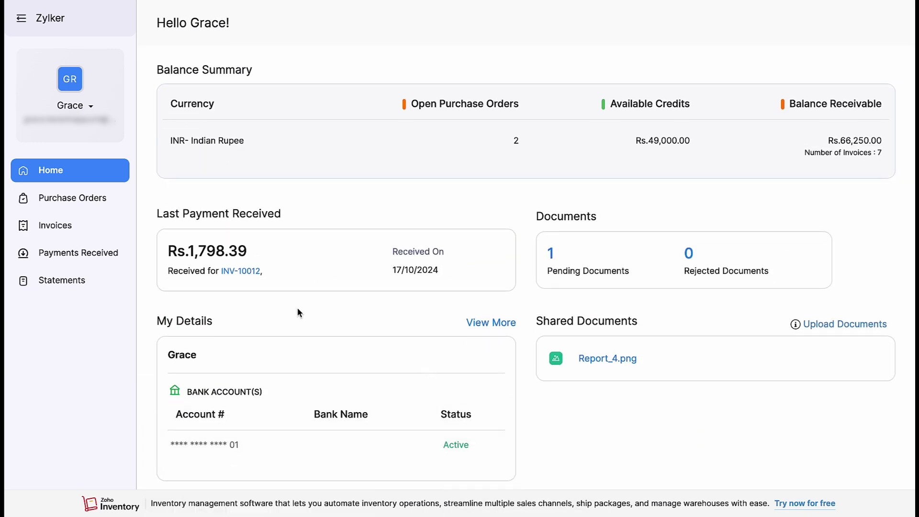
pyautogui.click(74, 105)
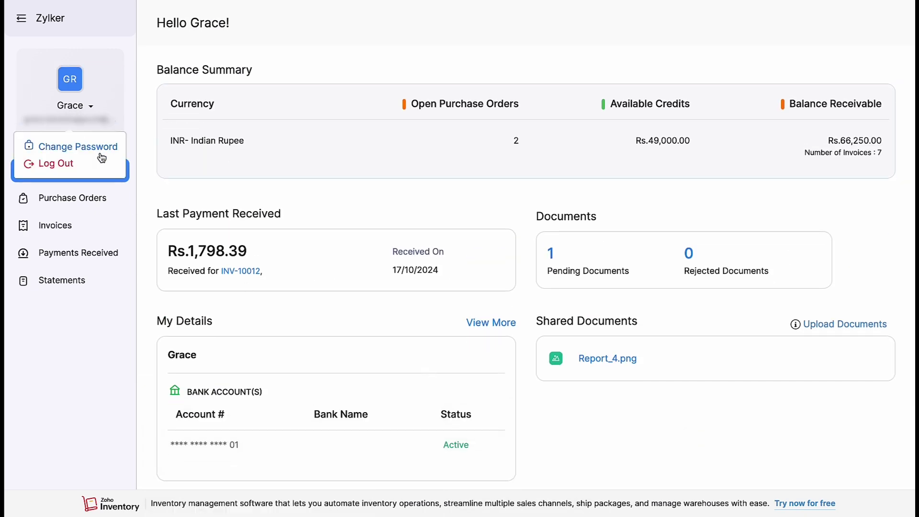